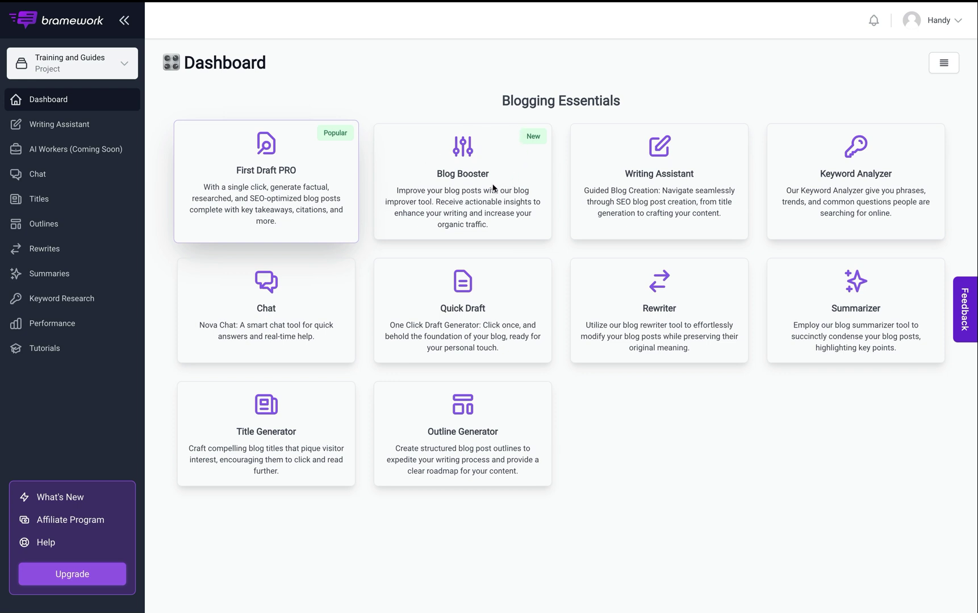
Reach the Blog Booster (Beta) form by way of the Dashboard and Long-Form Writing Assistant.
left_click(448, 100)
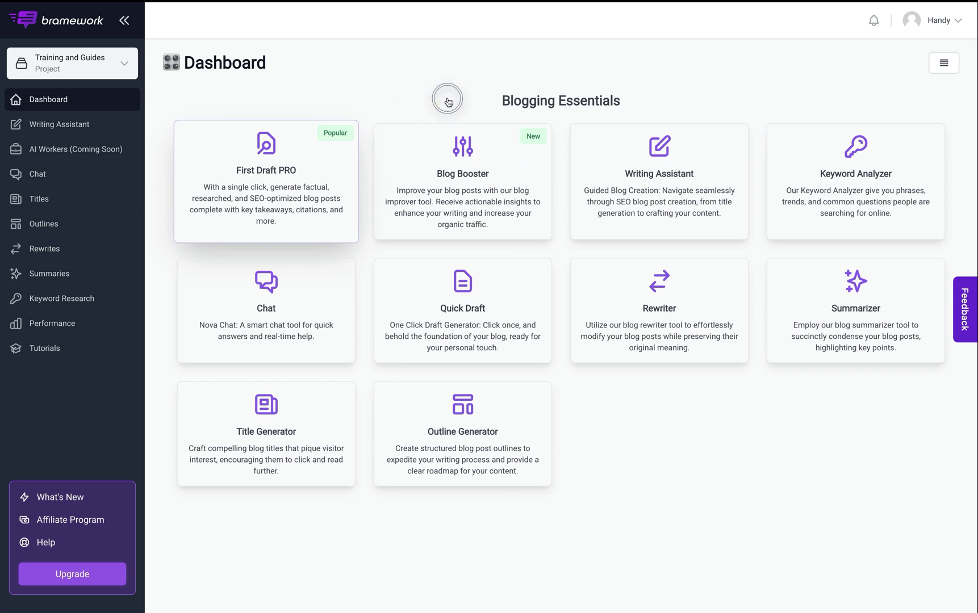
left_click(455, 180)
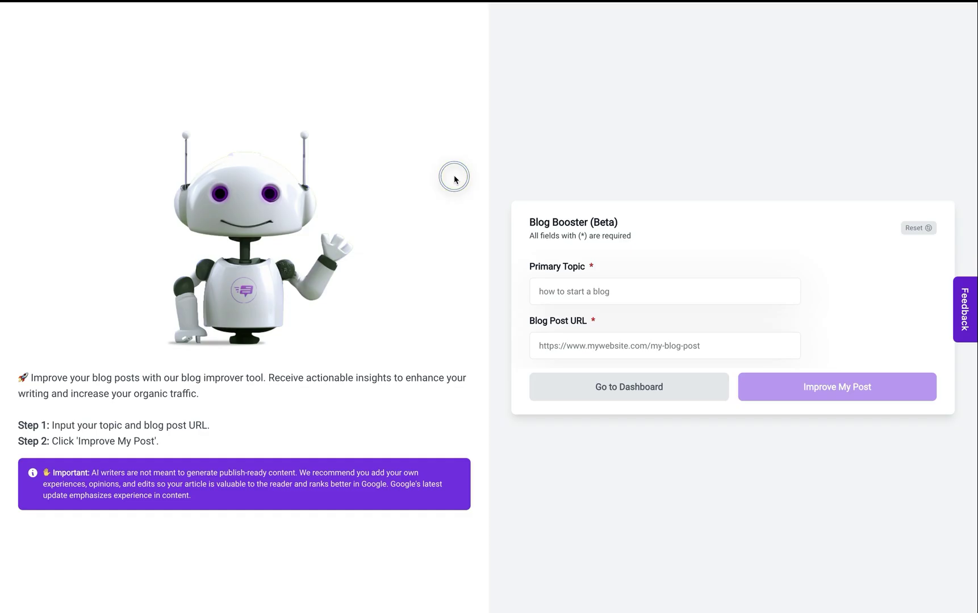
left_click(538, 399)
left_click(86, 130)
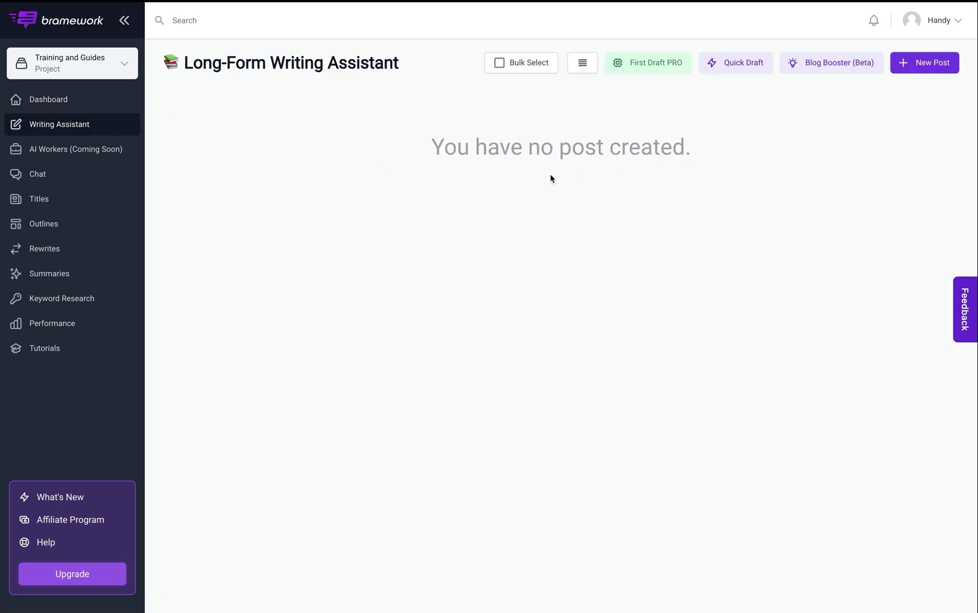
left_click(814, 68)
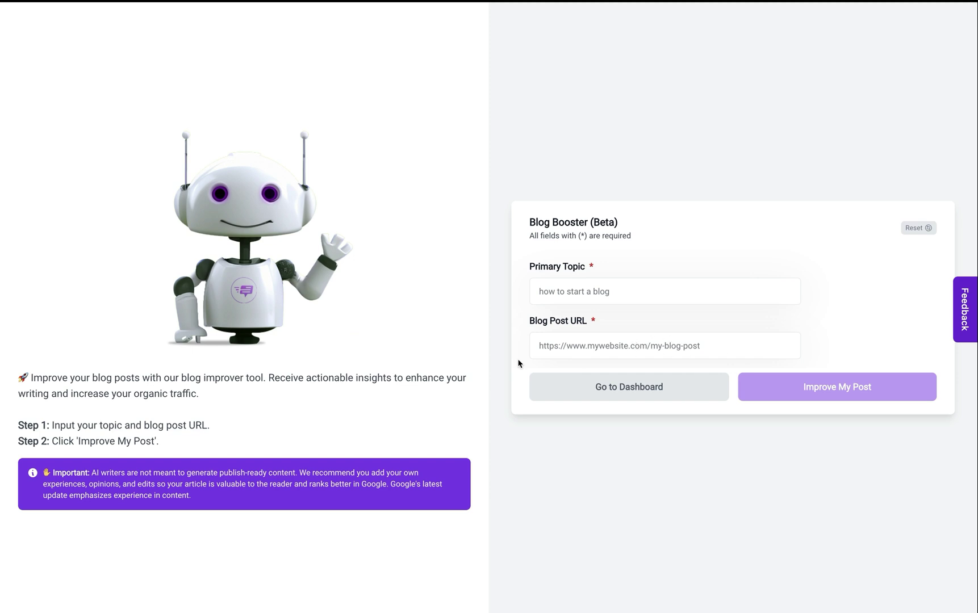
Read through the 2018 'Top 12 Things You Must Know About the New Tax Laws' article.
key("ctrl+Right")
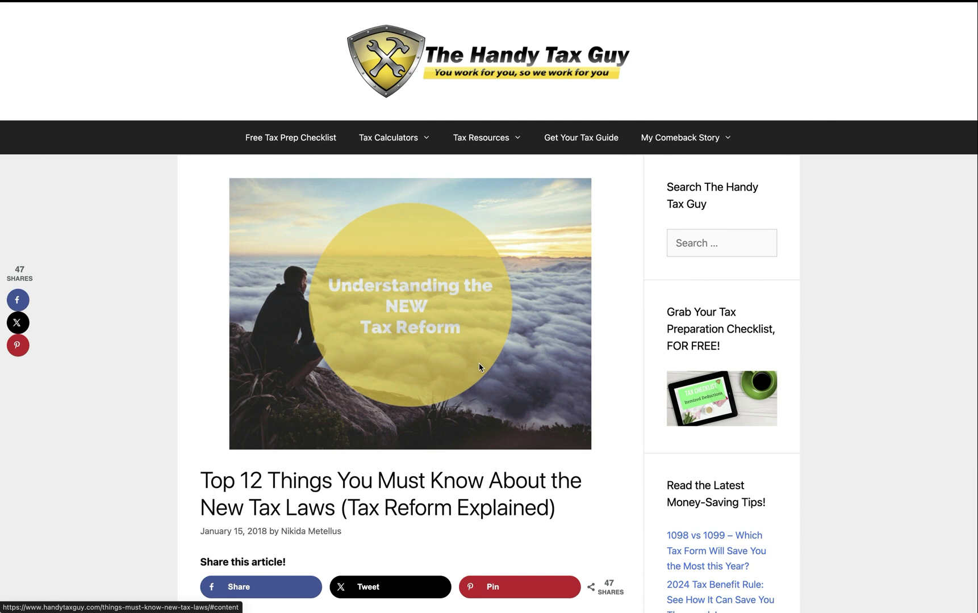
scroll(410, 303, "down", 3)
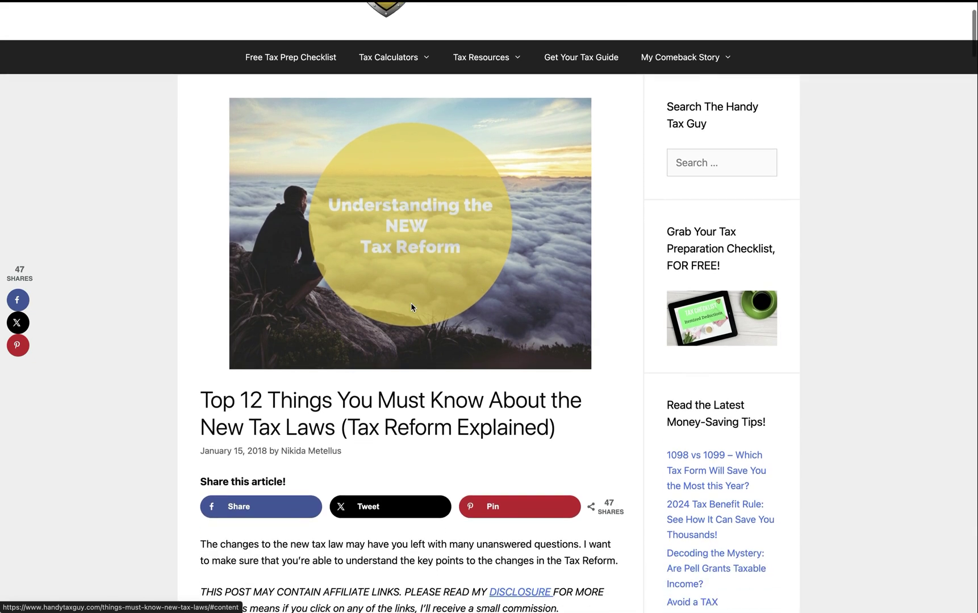
scroll(410, 302, "down", 10)
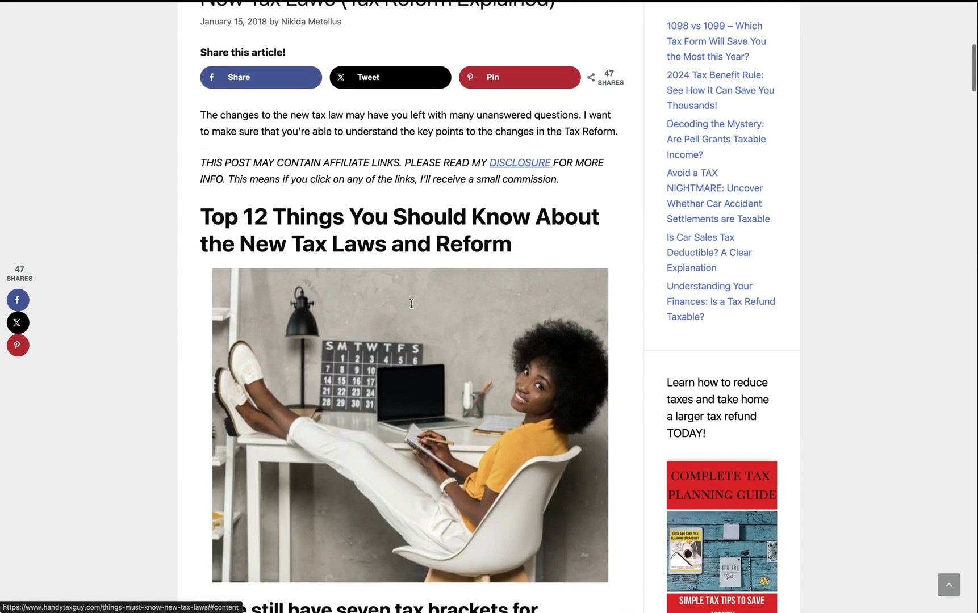
scroll(411, 304, "down", 4)
scroll(411, 304, "up", 15)
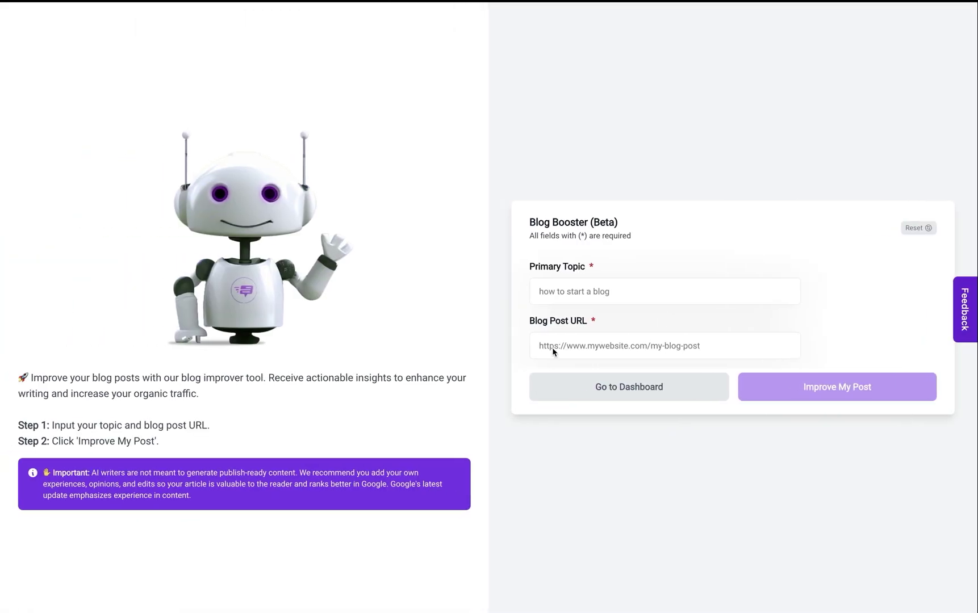
Submit the pasted handytaxguy.com post URL with primary topic 'new tax laws' for improvement.
left_click(548, 347)
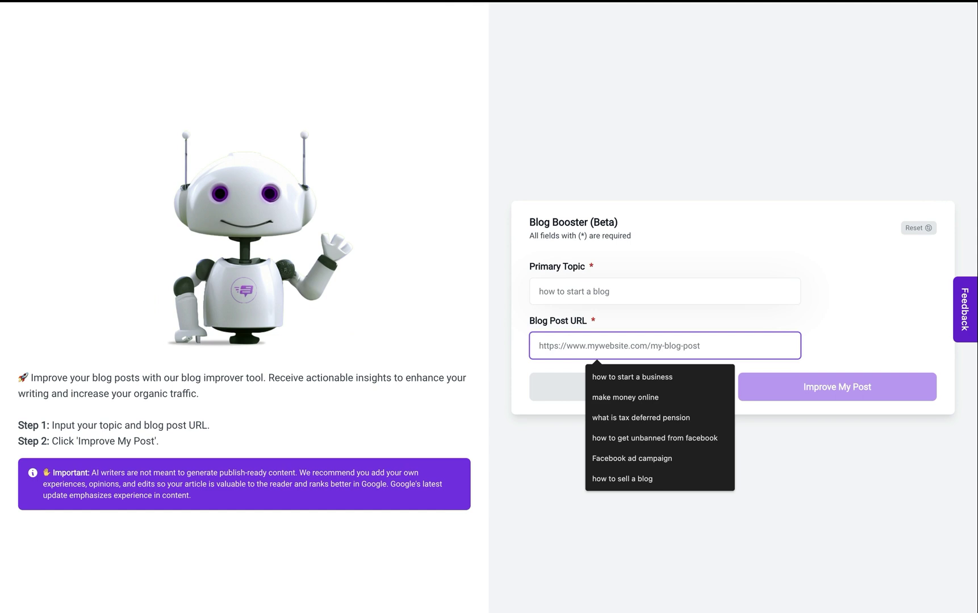
type("https://www.handytaxguy.com/things-must-know-new-tax-laws/")
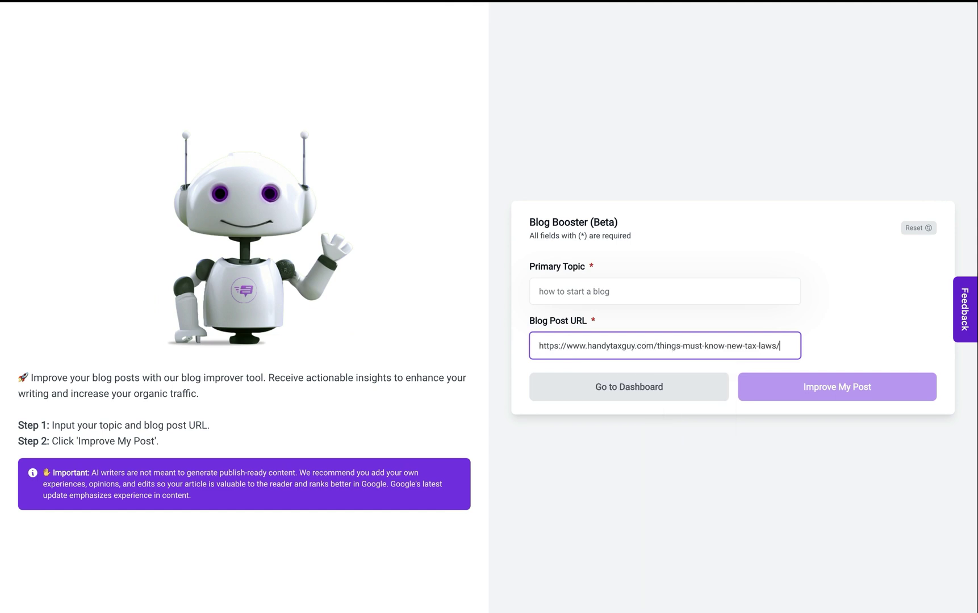
left_click(551, 295)
type("new")
left_click(617, 325)
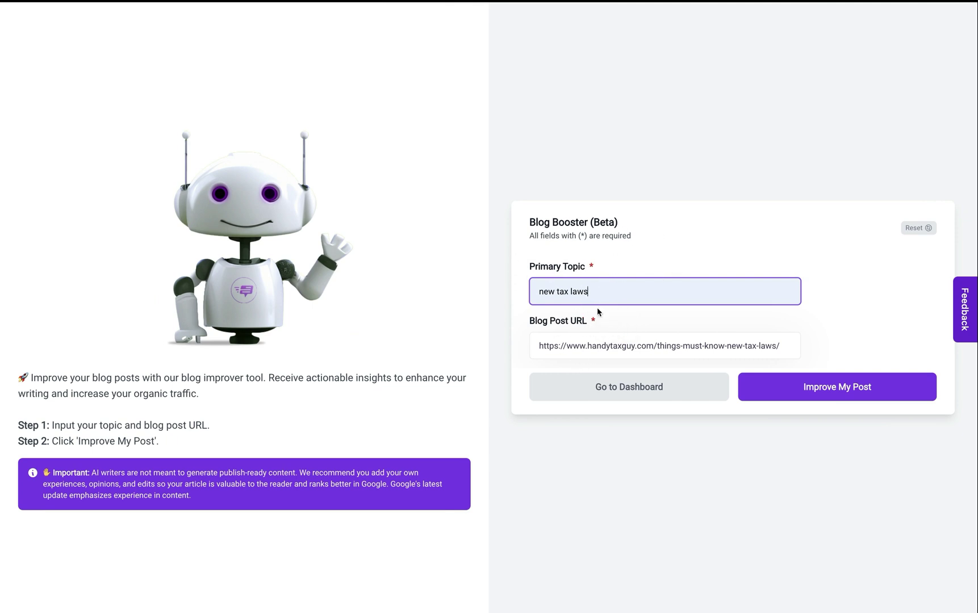
left_click(538, 345)
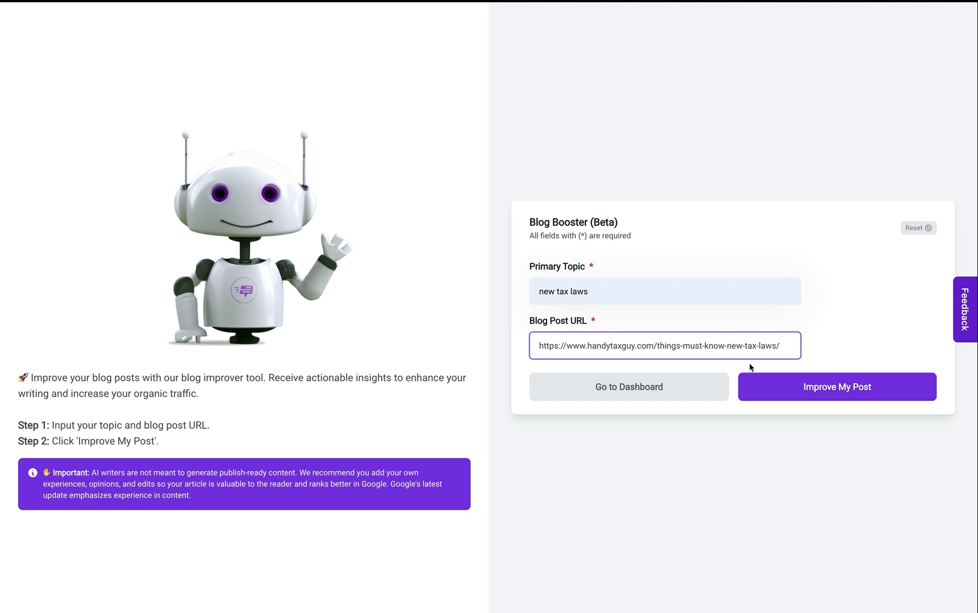
left_click(823, 392)
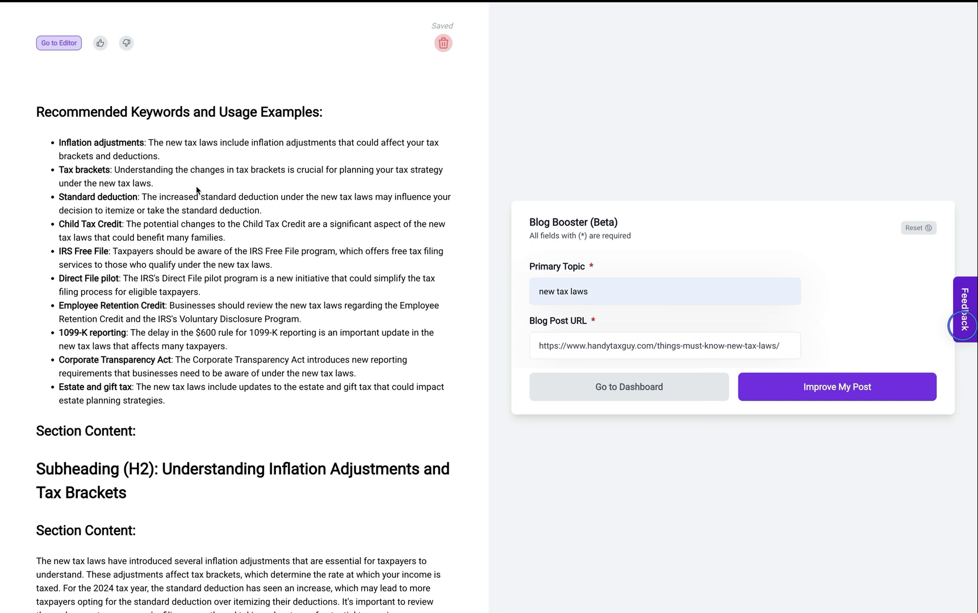
Review the recommended keywords and proposed H2 sections, such as Understanding Inflation Adjustments and Tax Brackets.
scroll(188, 211, "up", 1)
scroll(71, 152, "down", 1)
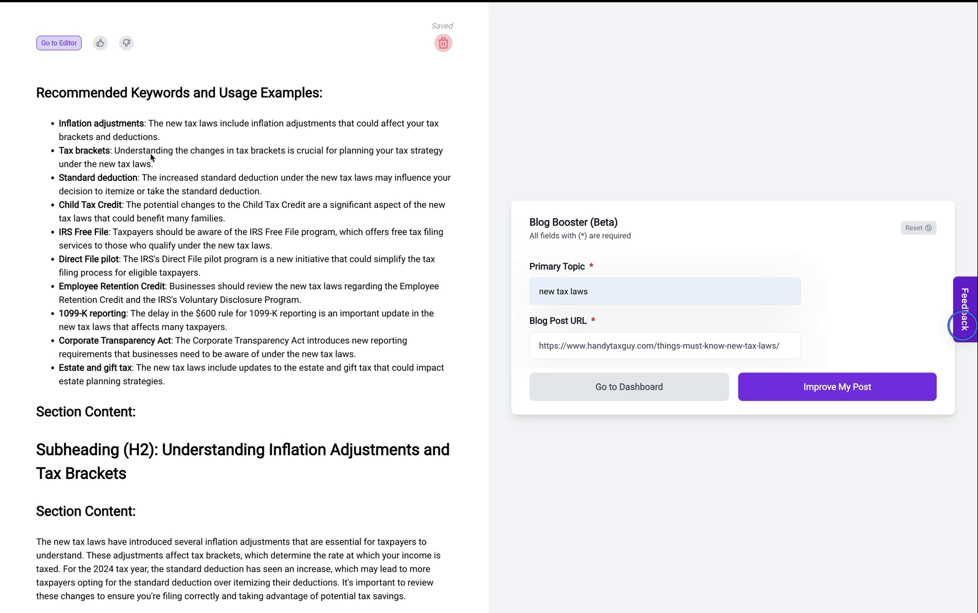
scroll(153, 241, "down", 3)
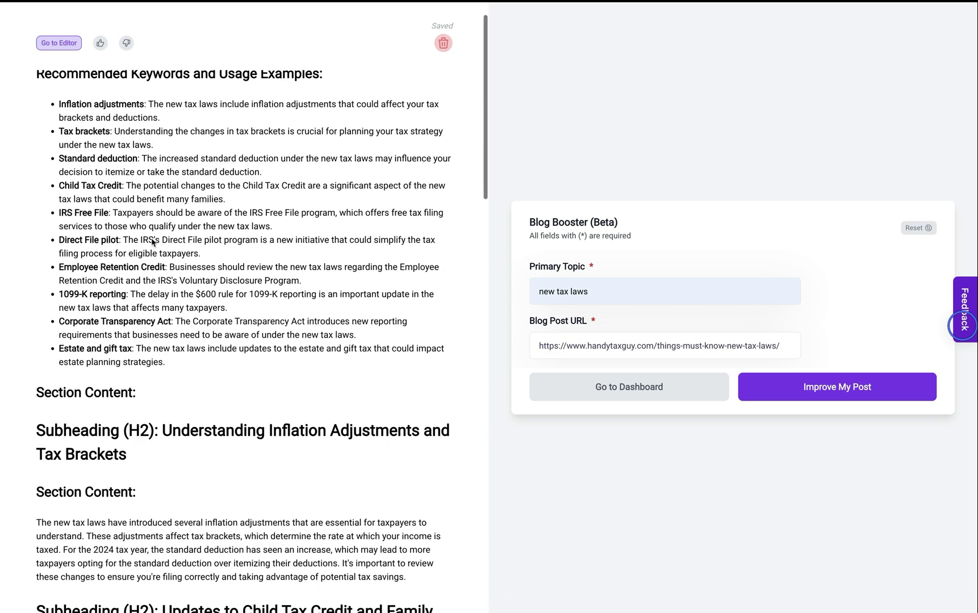
scroll(136, 264, "down", 1)
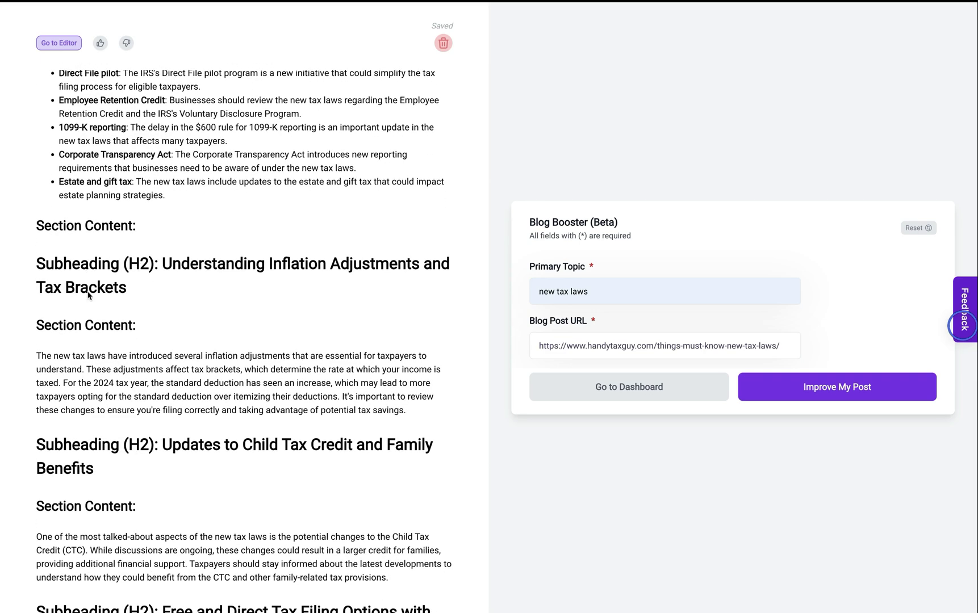
scroll(71, 230, "down", 1)
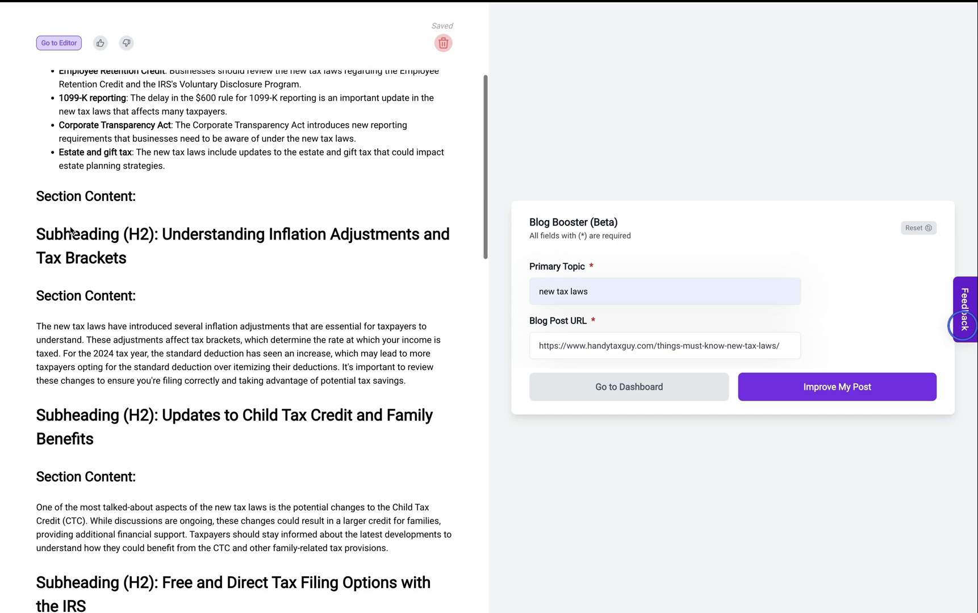
left_click(164, 257)
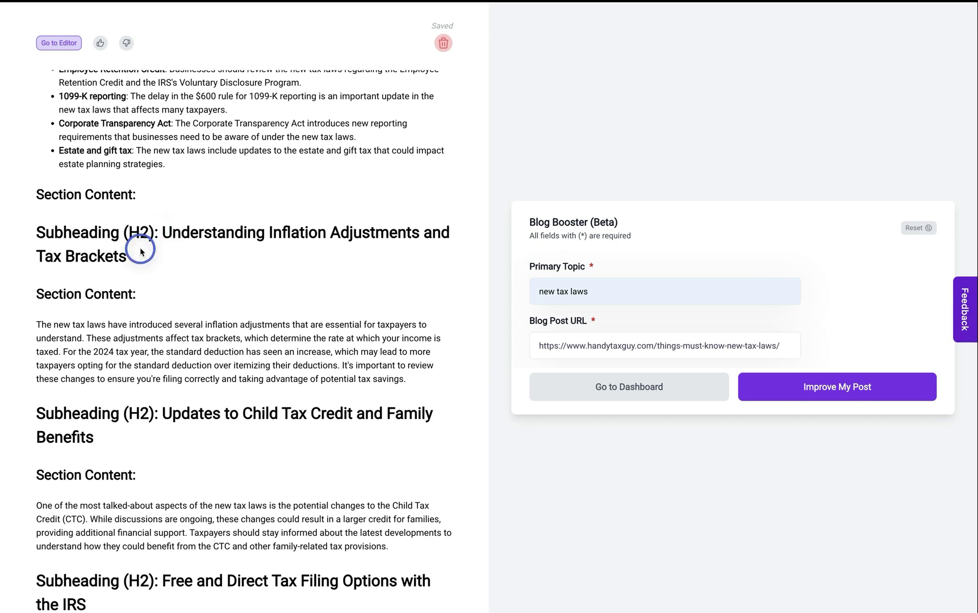
scroll(88, 296, "down", 1)
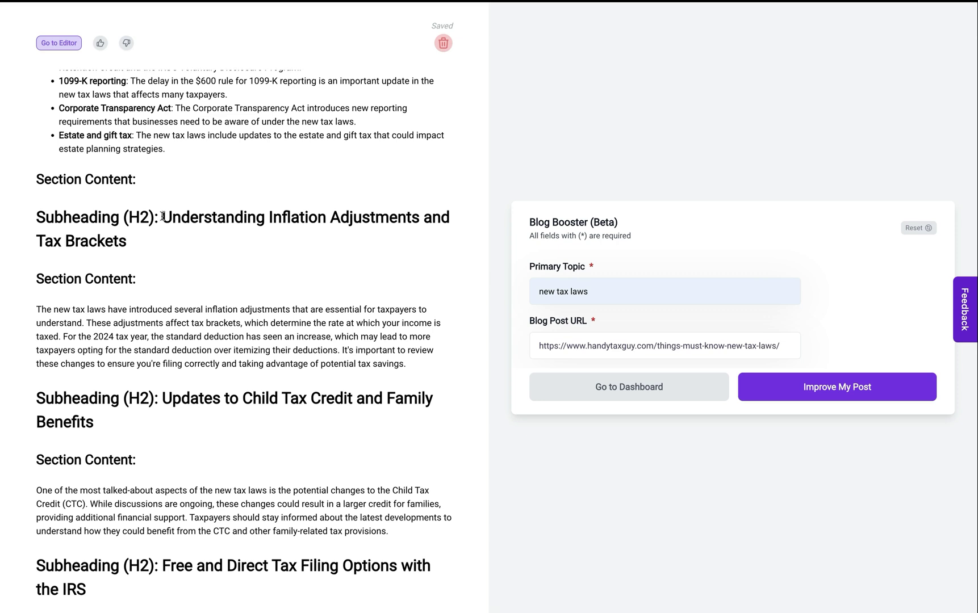
left_click_drag(163, 217, 163, 251)
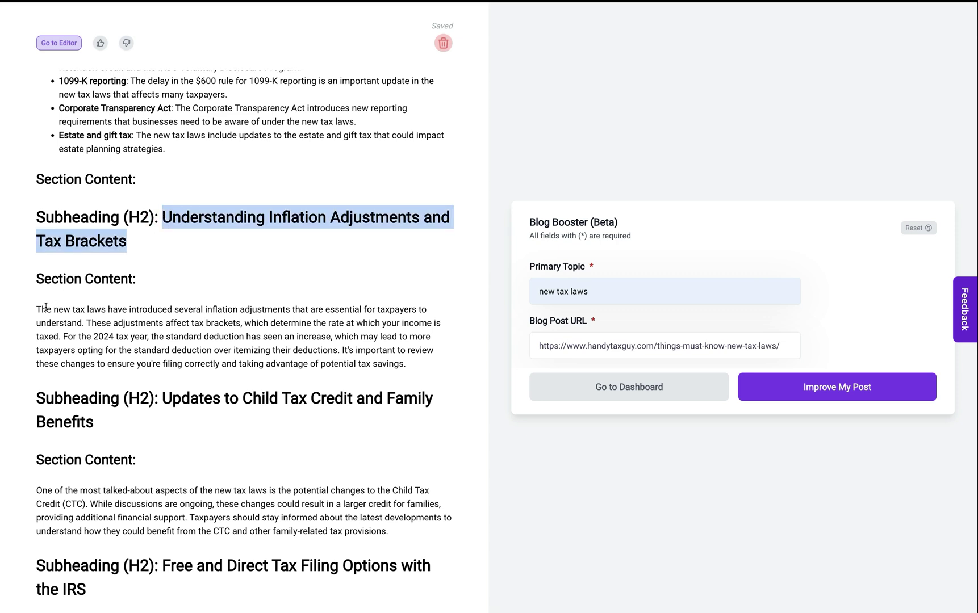
left_click_drag(40, 308, 202, 310)
left_click_drag(37, 307, 402, 353)
scroll(404, 355, "down", 1)
scroll(404, 354, "down", 4)
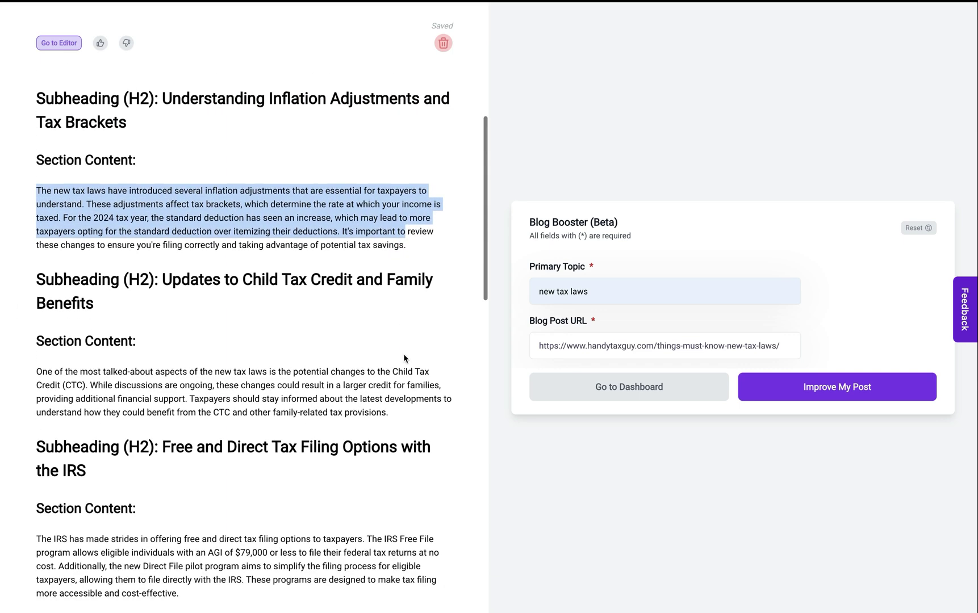
scroll(404, 354, "down", 3)
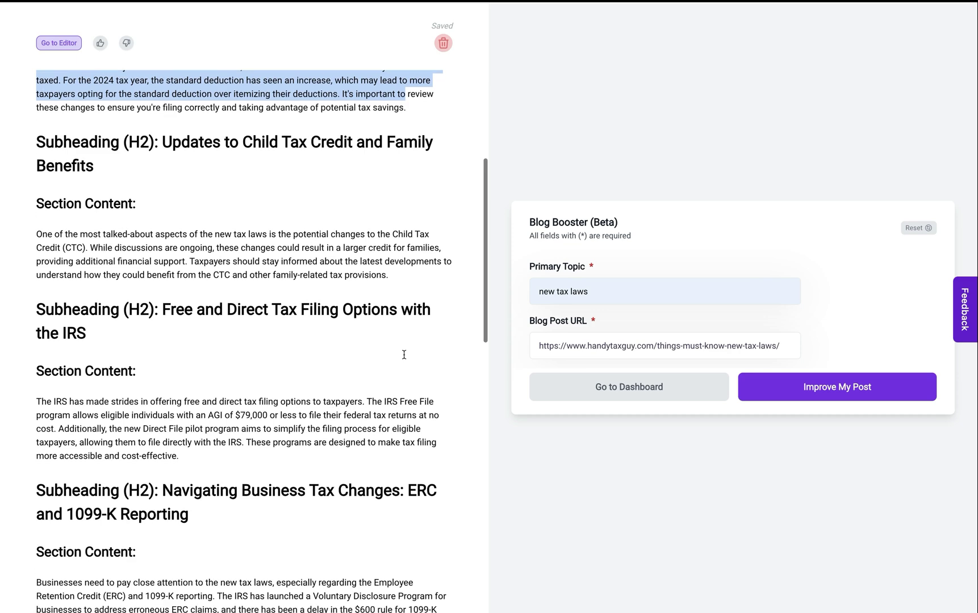
scroll(295, 348, "down", 3)
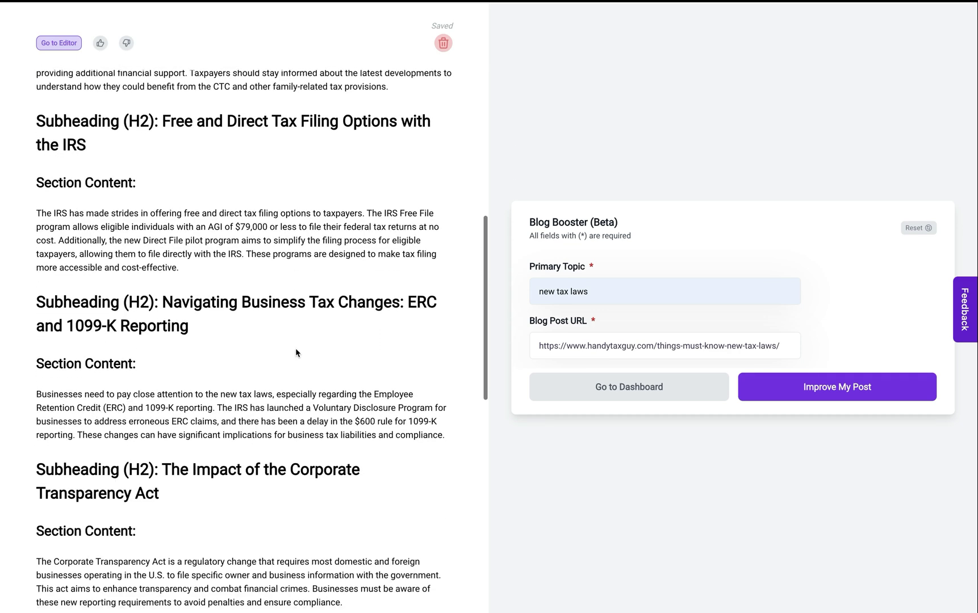
scroll(296, 352, "down", 1)
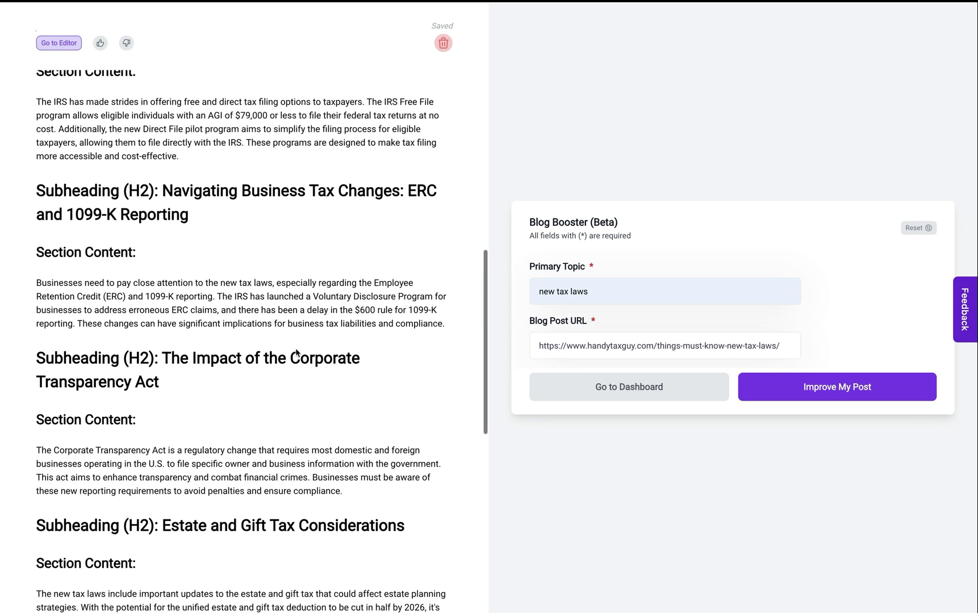
scroll(296, 348, "down", 2)
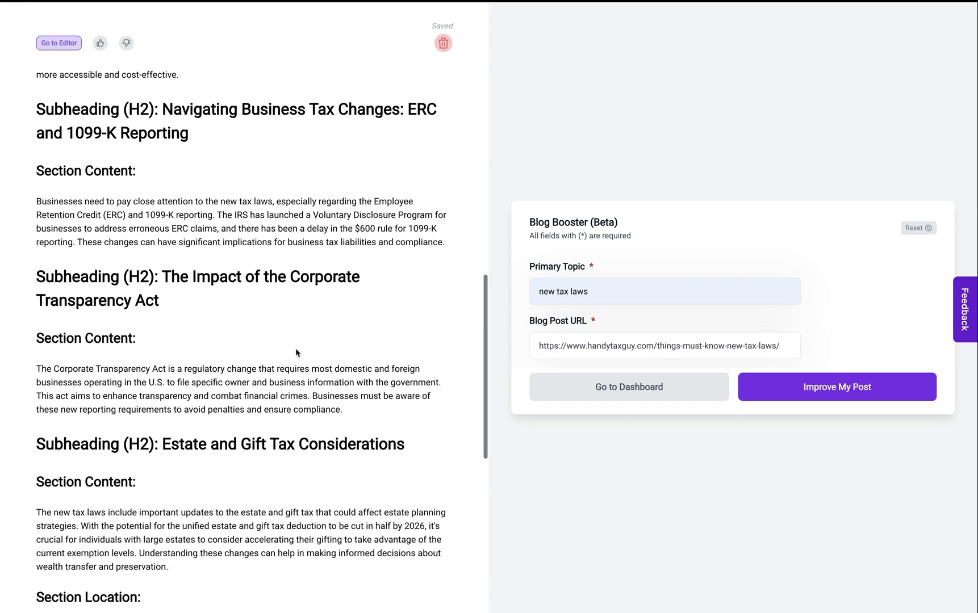
scroll(295, 349, "down", 2)
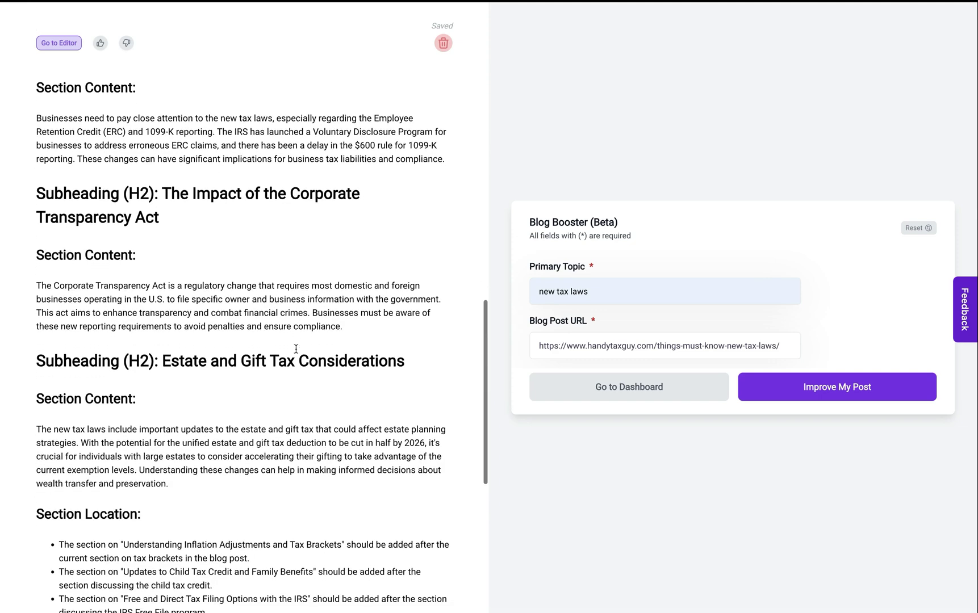
scroll(295, 348, "down", 2)
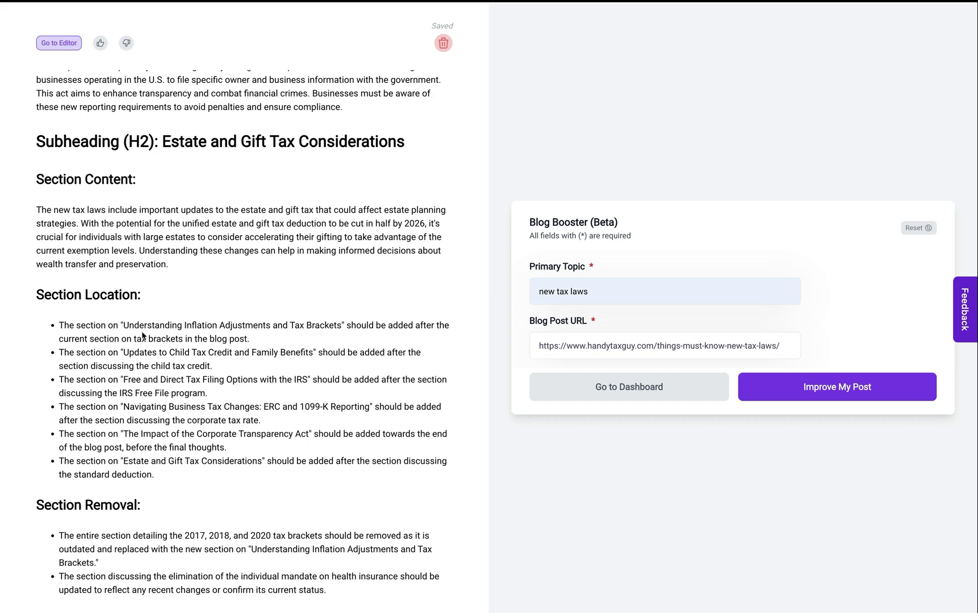
scroll(146, 332, "up", 1)
scroll(147, 332, "down", 1)
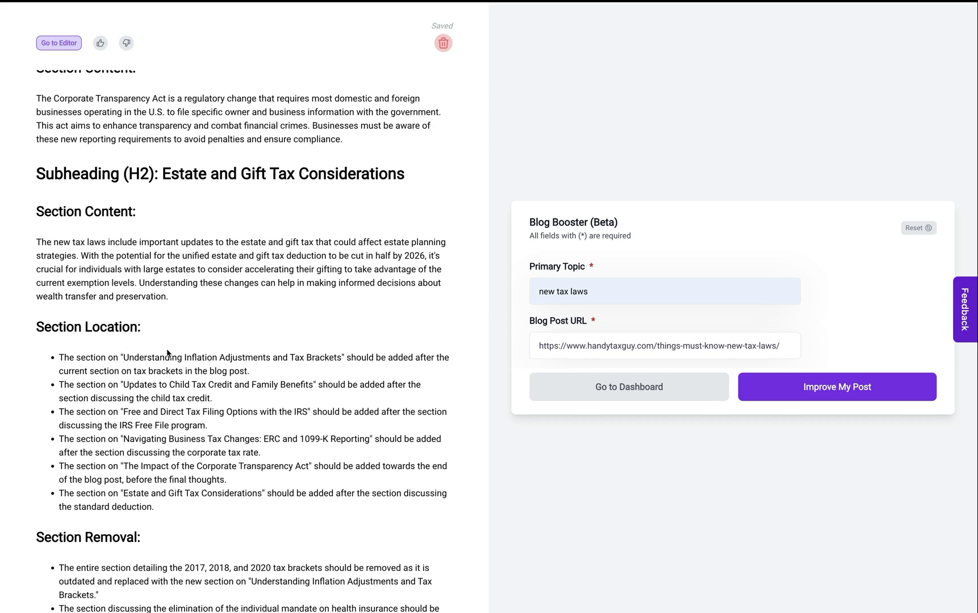
scroll(205, 354, "down", 1)
scroll(213, 351, "up", 2)
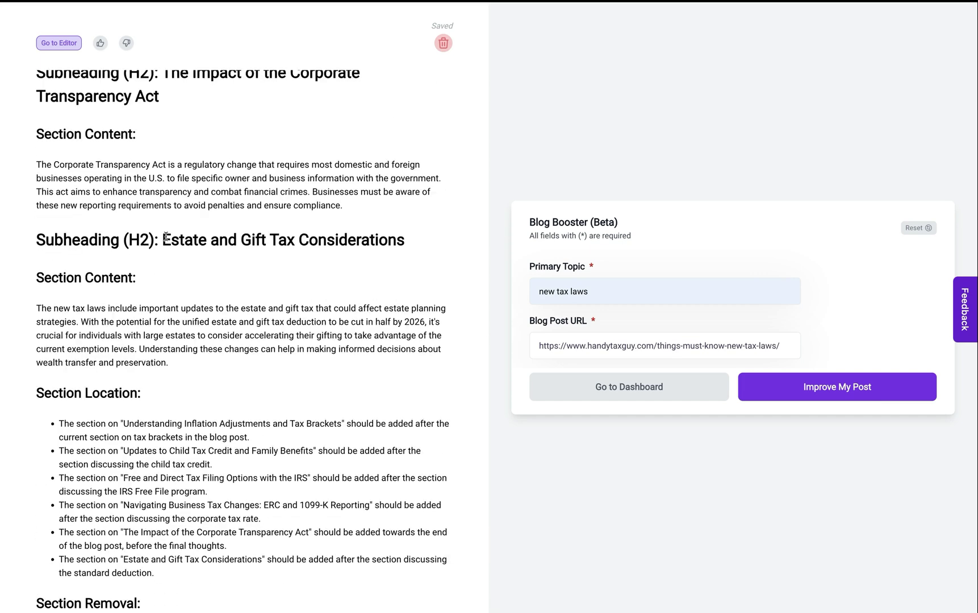
left_click_drag(168, 368, 143, 280)
scroll(108, 258, "down", 1)
scroll(108, 251, "down", 1)
scroll(145, 280, "up", 2)
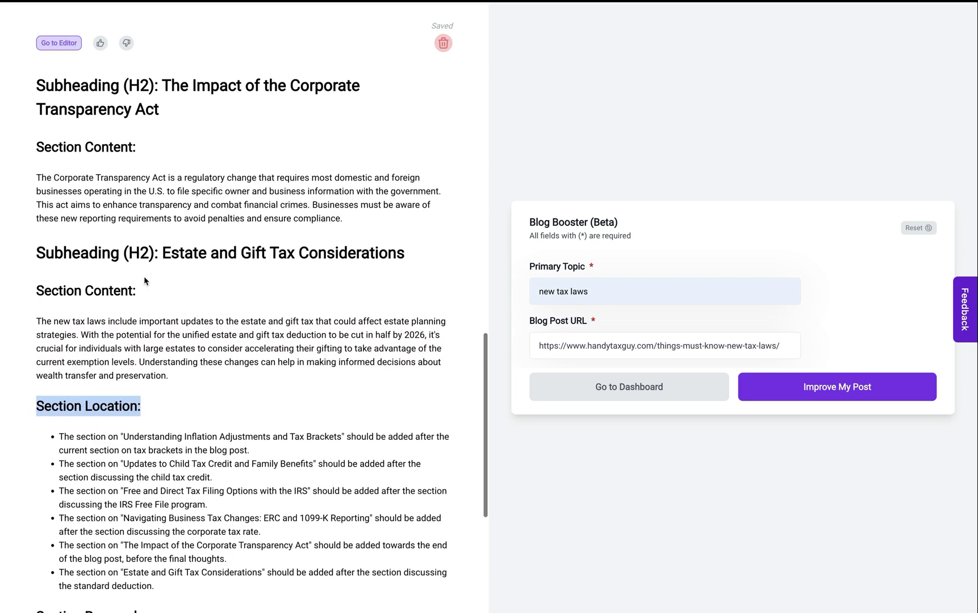
left_click(166, 252)
scroll(165, 249, "down", 2)
scroll(165, 248, "down", 3)
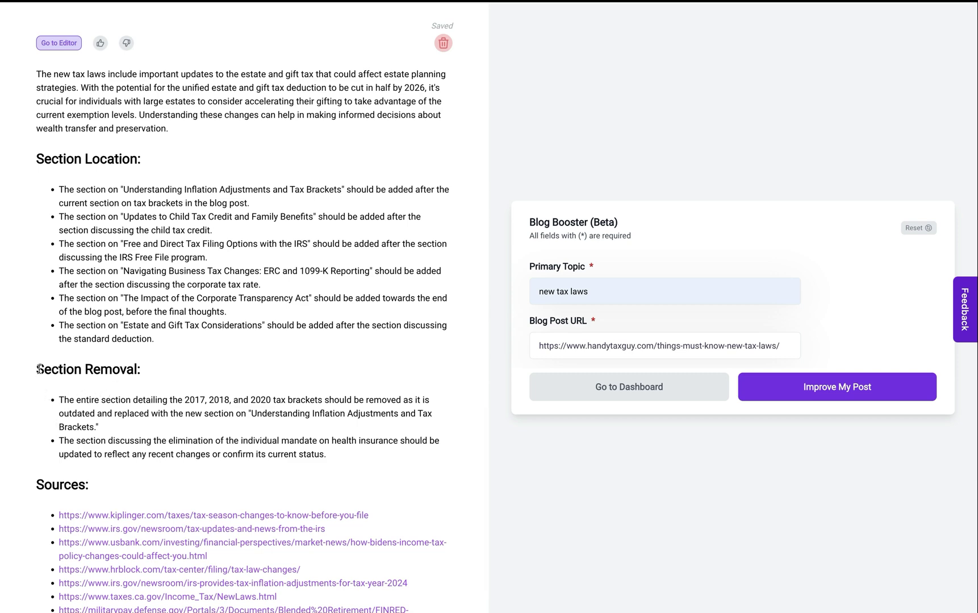
left_click_drag(39, 369, 142, 374)
scroll(141, 374, "down", 1)
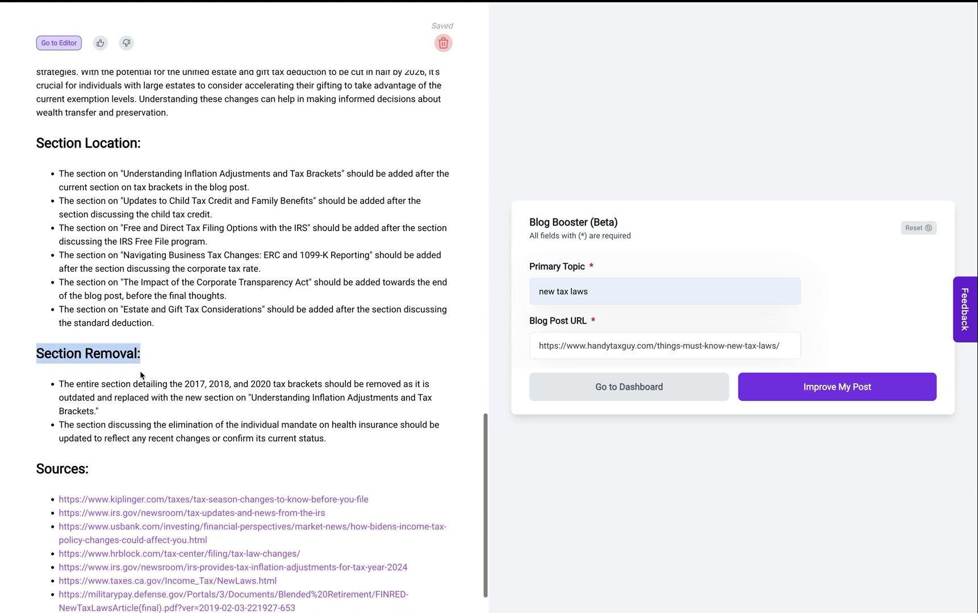
scroll(141, 375, "down", 1)
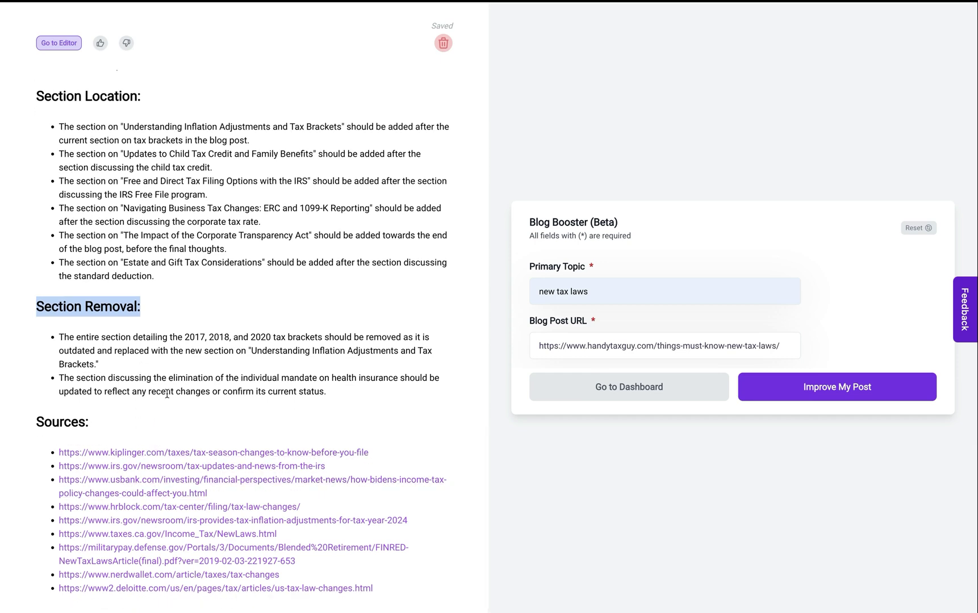
scroll(166, 394, "up", 4)
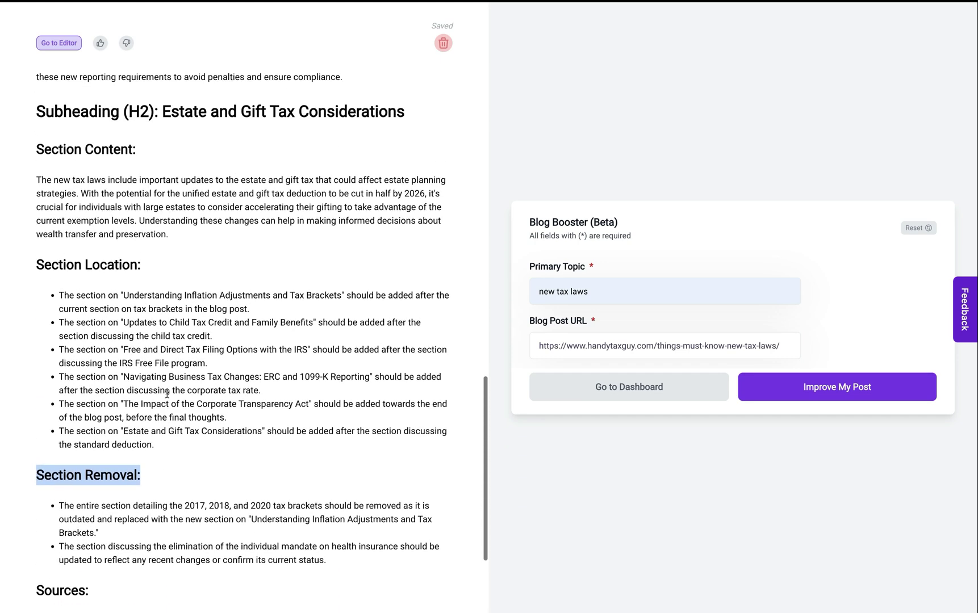
scroll(167, 393, "up", 12)
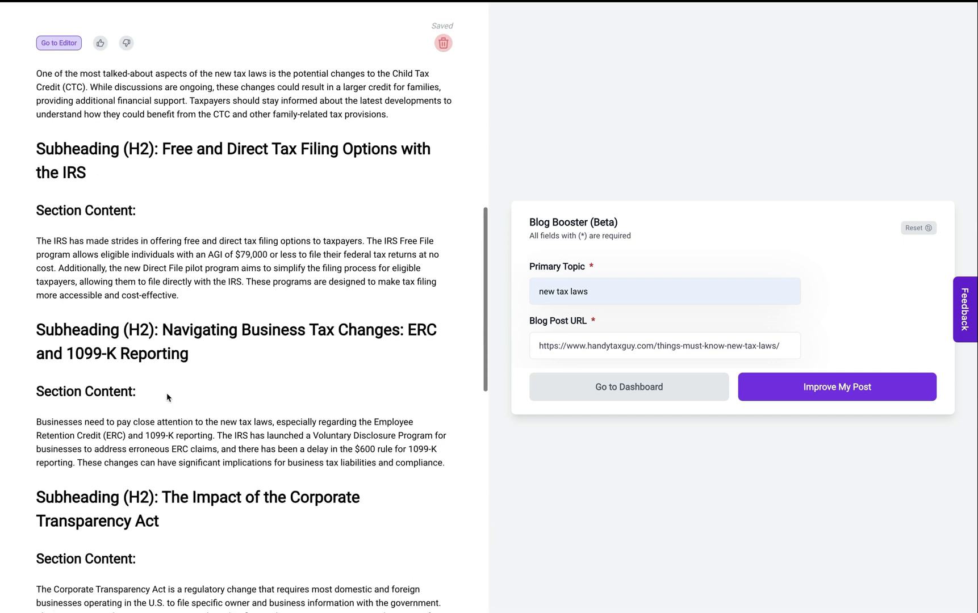
scroll(166, 394, "up", 12)
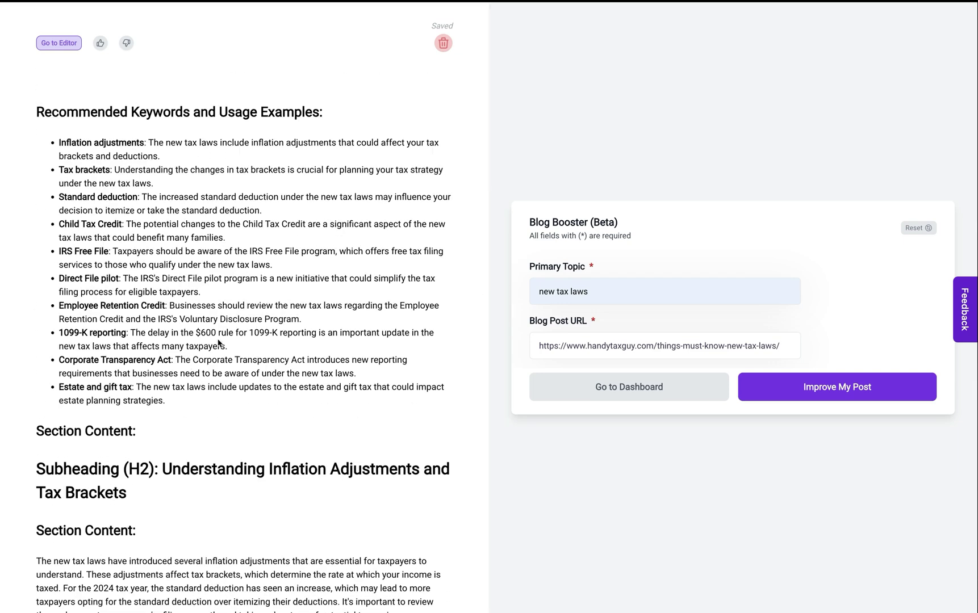